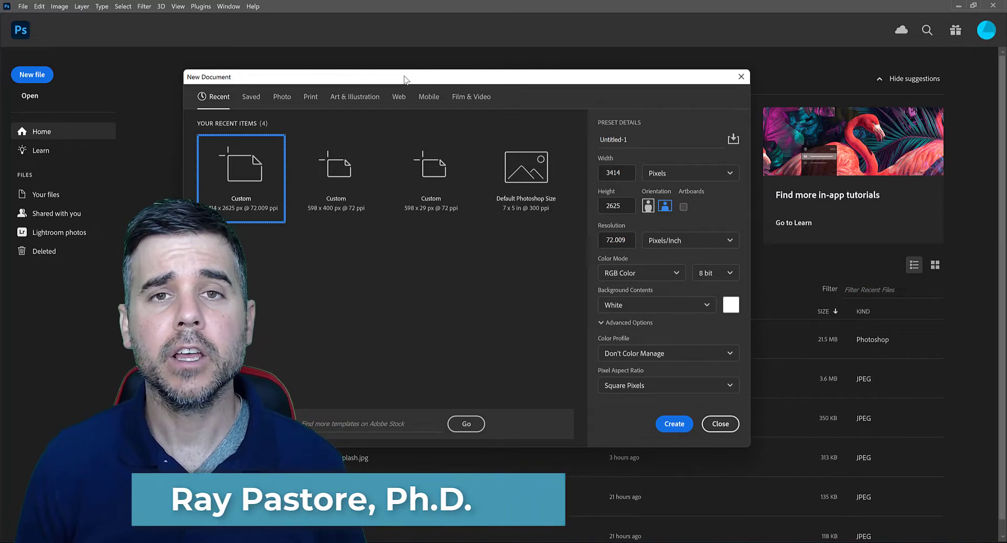
Open the New Document dialog from the File menu and shift it slightly up-left.
left_click(24, 7)
left_click(434, 82)
mouse_move(435, 82)
left_mouse_down()
mouse_move(391, 64)
mouse_move(450, 79)
mouse_move(448, 71)
left_mouse_up()
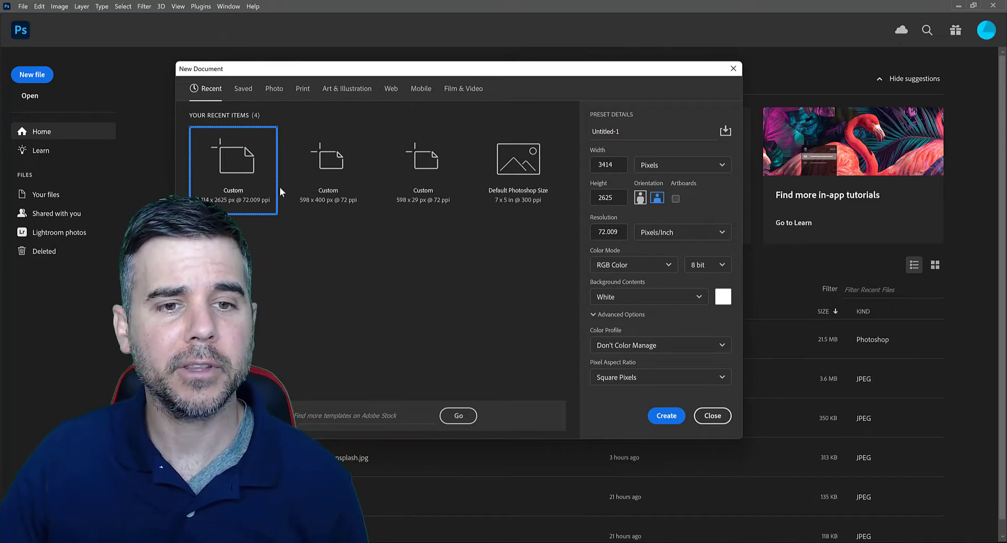
Browse the Photo, Print, Art & Illustration, Web, Mobile and Film & Video presets.
left_click(274, 98)
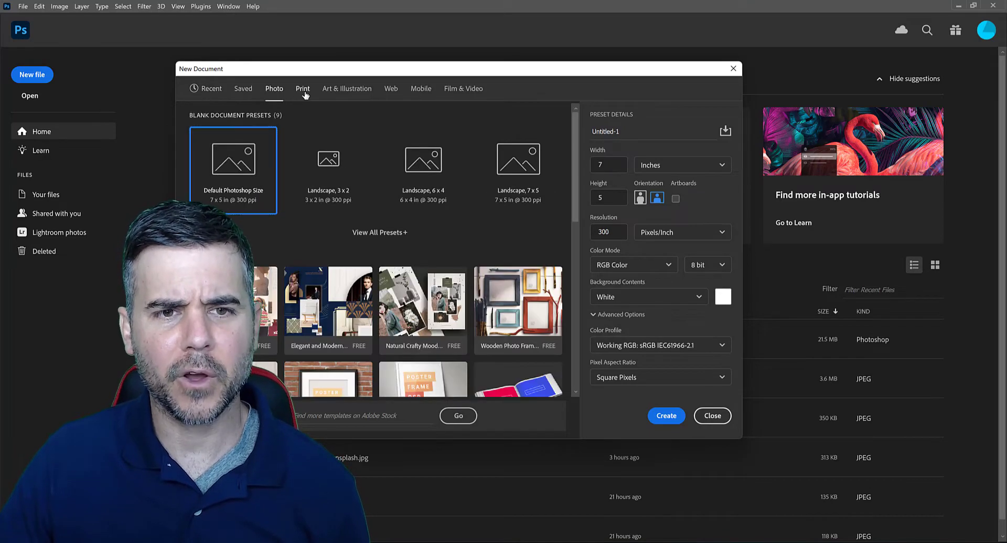
left_click(303, 90)
left_click(347, 89)
left_click(393, 89)
left_click(418, 89)
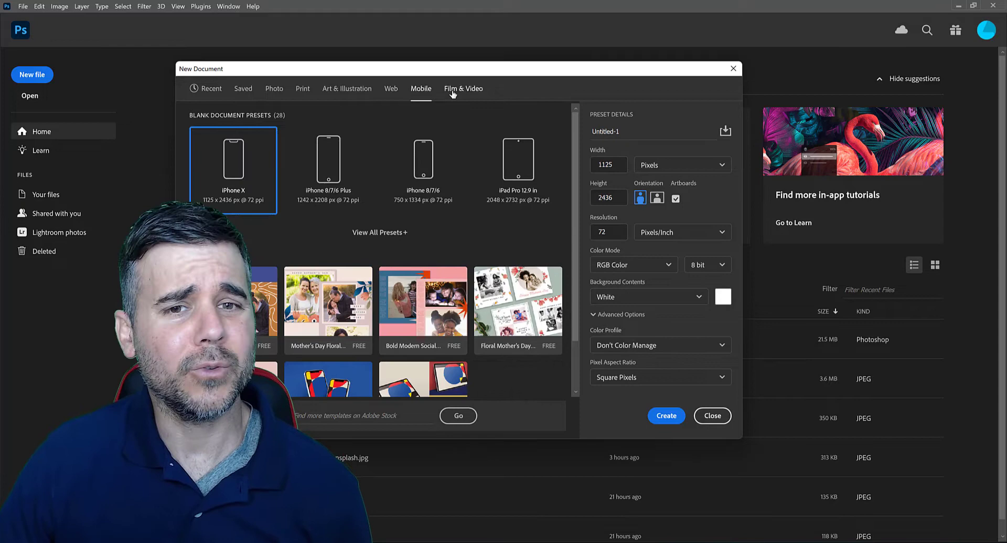
left_click(452, 90)
left_click(420, 89)
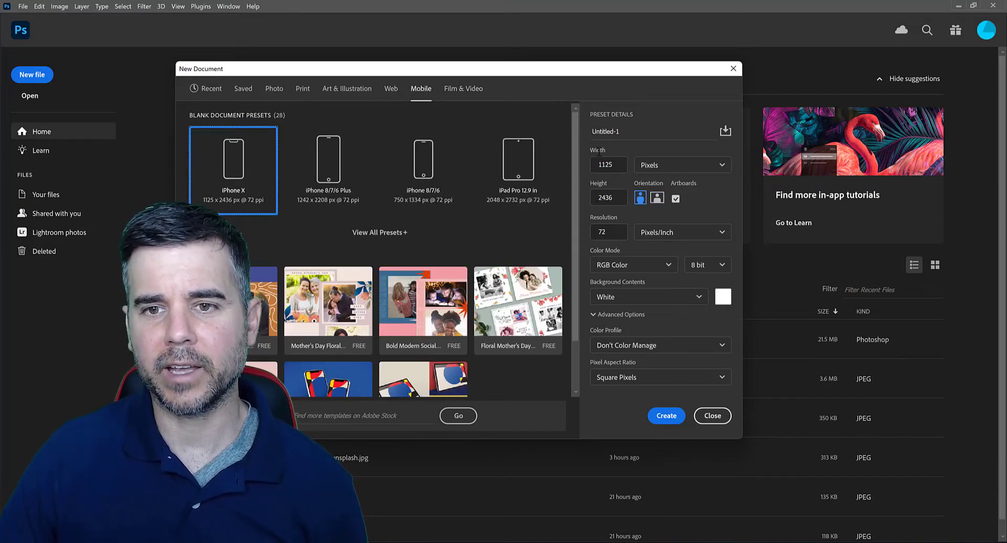
left_click(395, 91)
left_click(414, 90)
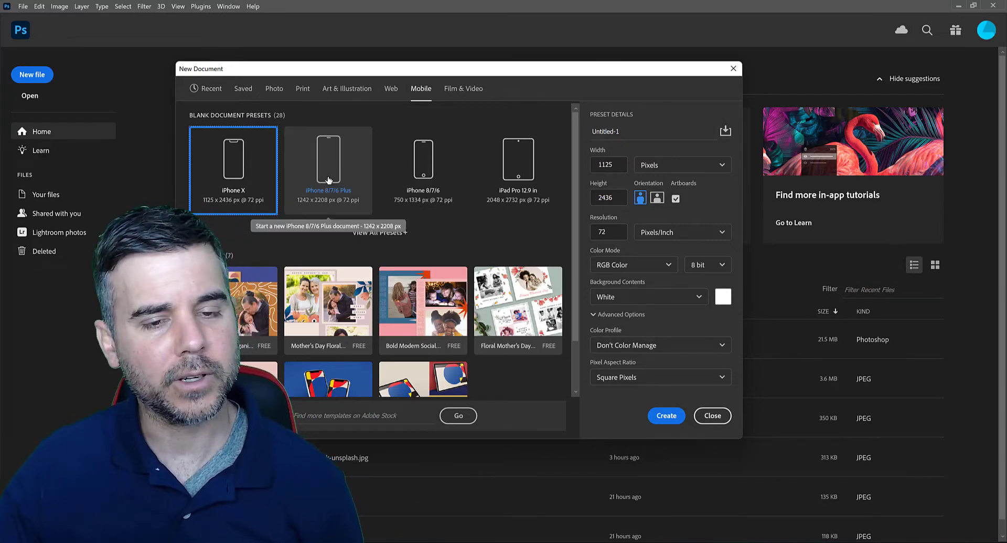
Compare iPhone sizes and pick the iPhone X preset, 1125×2436 px at 72 ppi.
left_click(431, 181)
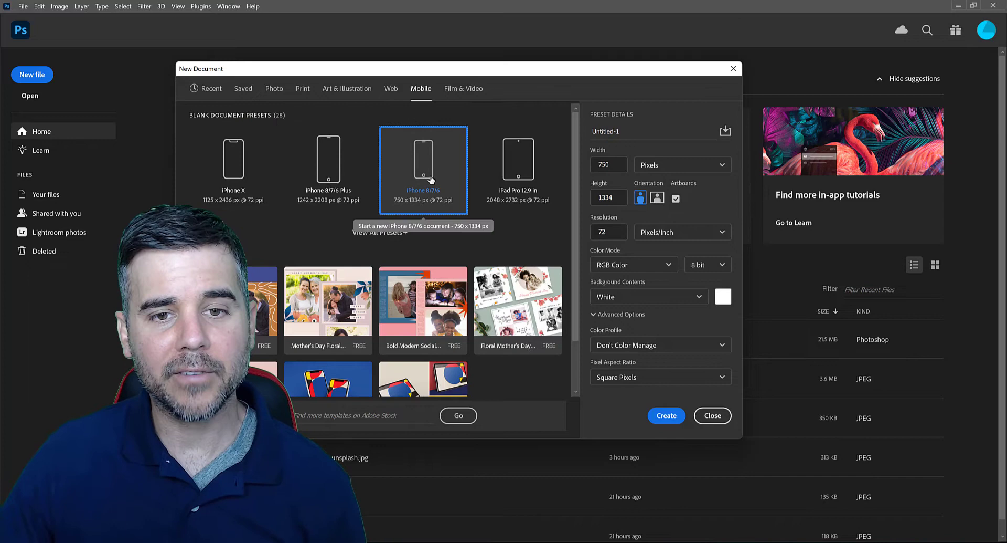
left_click(363, 180)
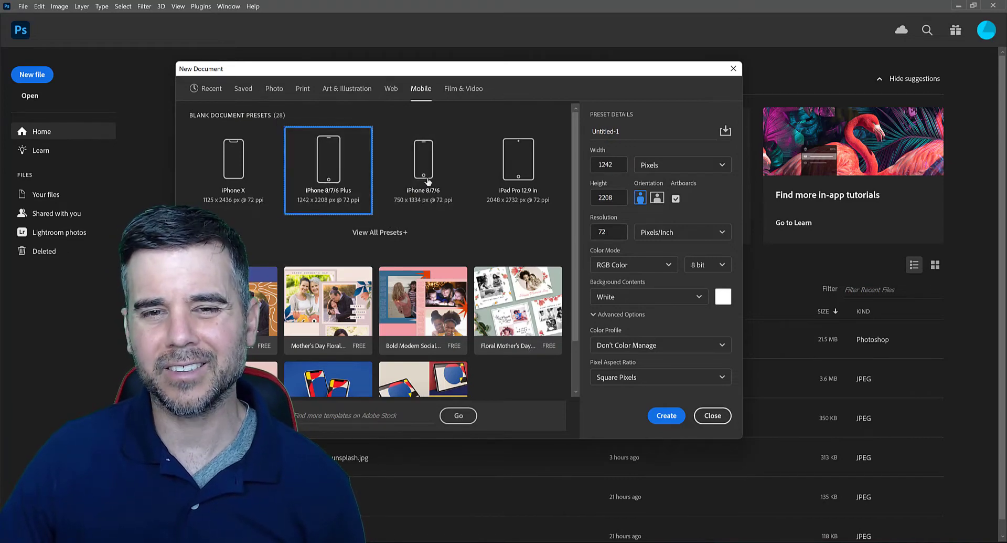
left_click(231, 152)
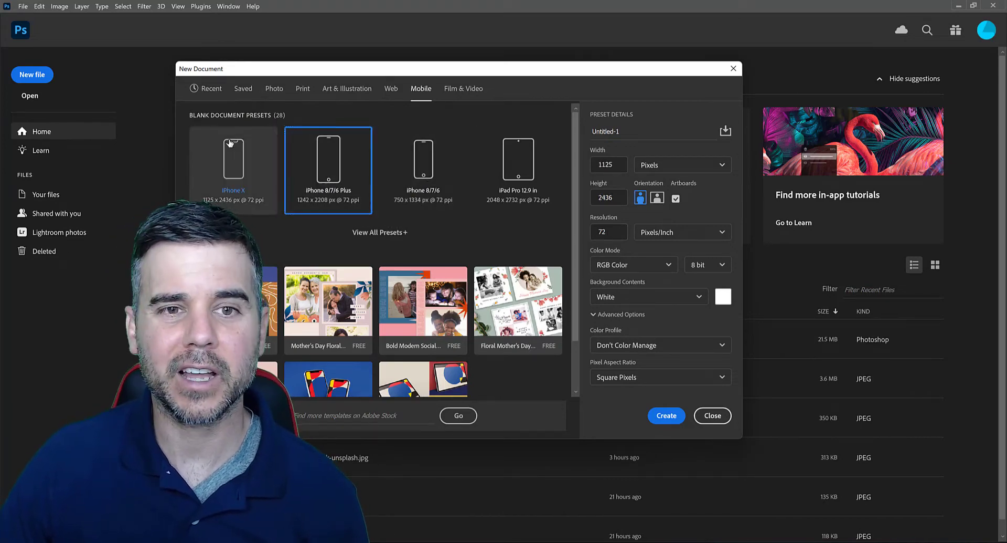
Return to the Photo presets and change the measurement units to pixels.
left_click(269, 89)
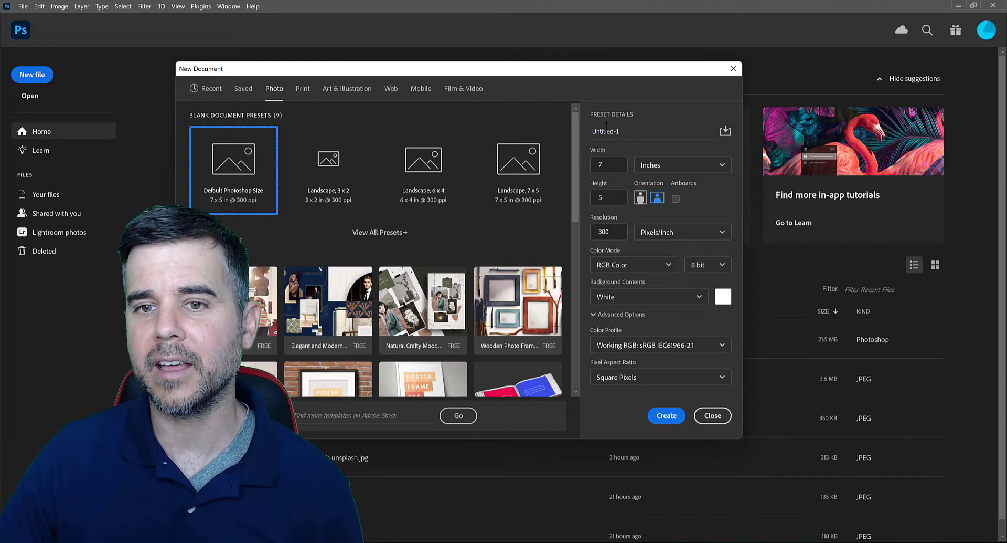
left_click(628, 131)
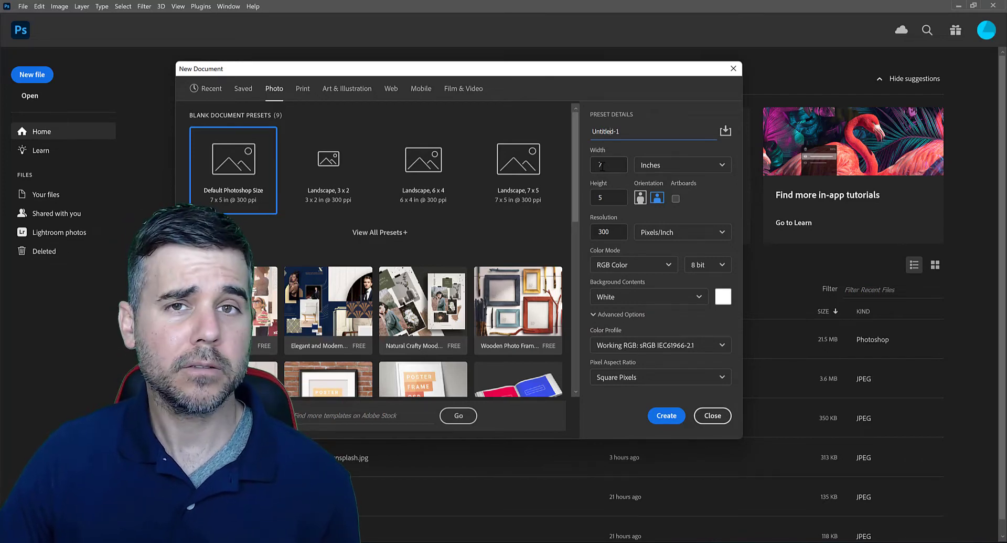
left_click(652, 167)
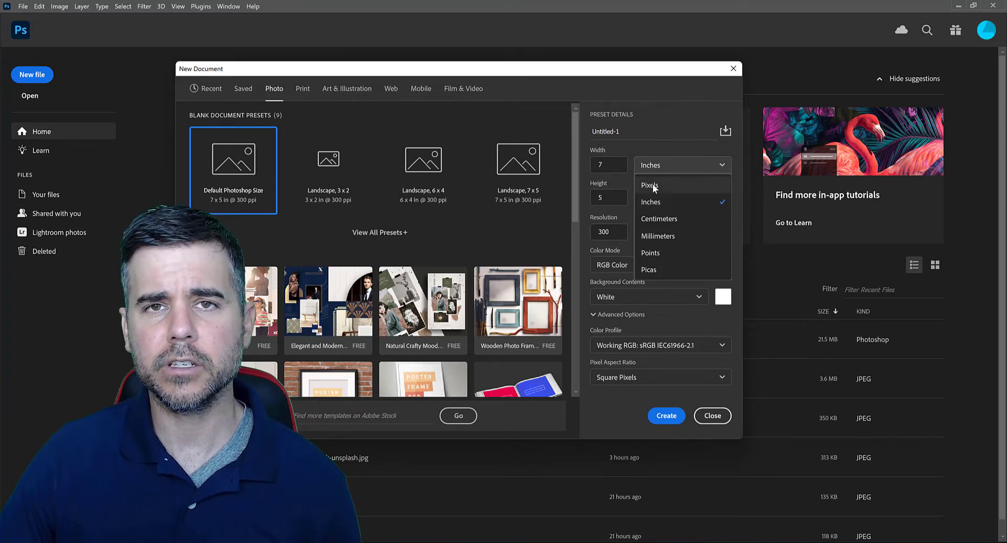
left_click(653, 185)
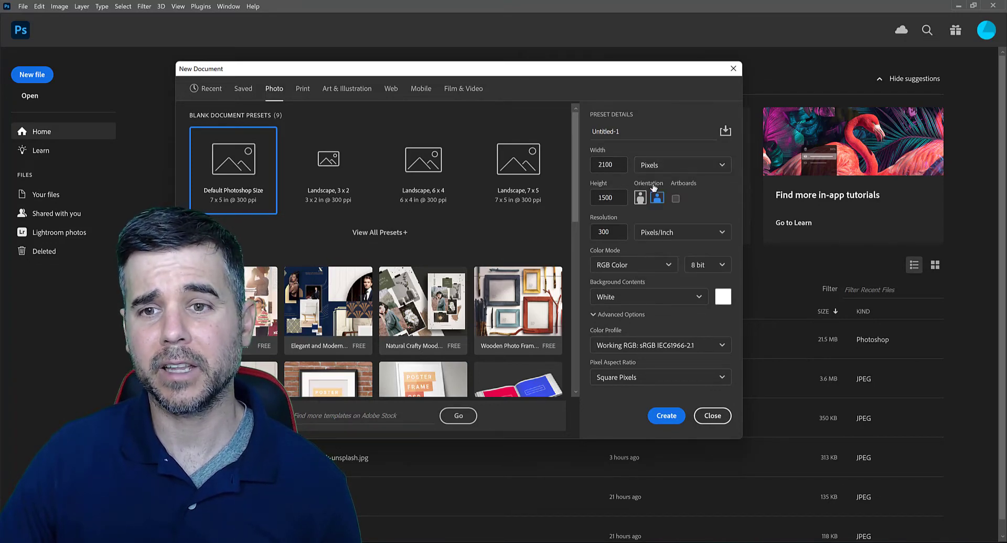
Keep width 2100 and height 1500, toggling orientation to portrait and back to landscape.
left_click_drag(617, 164, 599, 164)
left_click(603, 164)
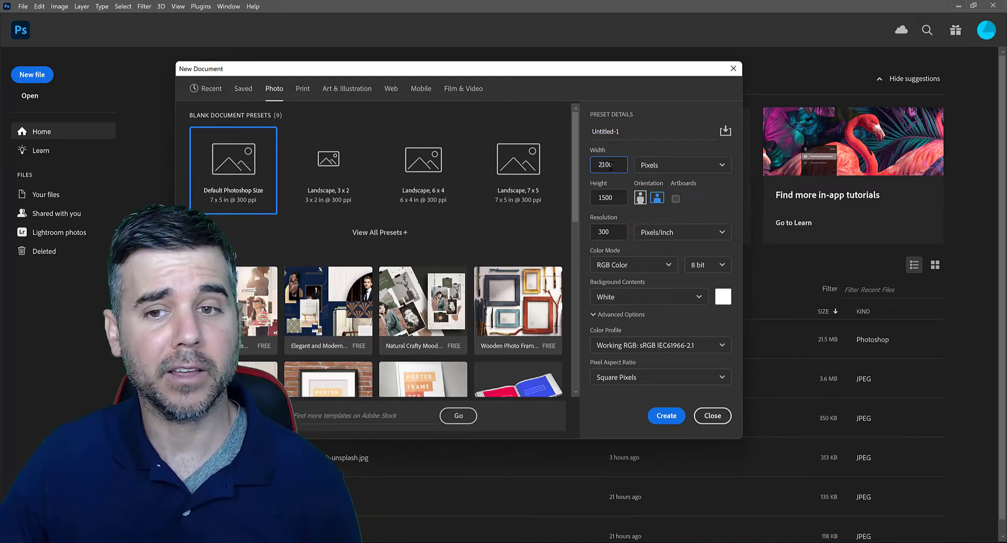
left_click(610, 194)
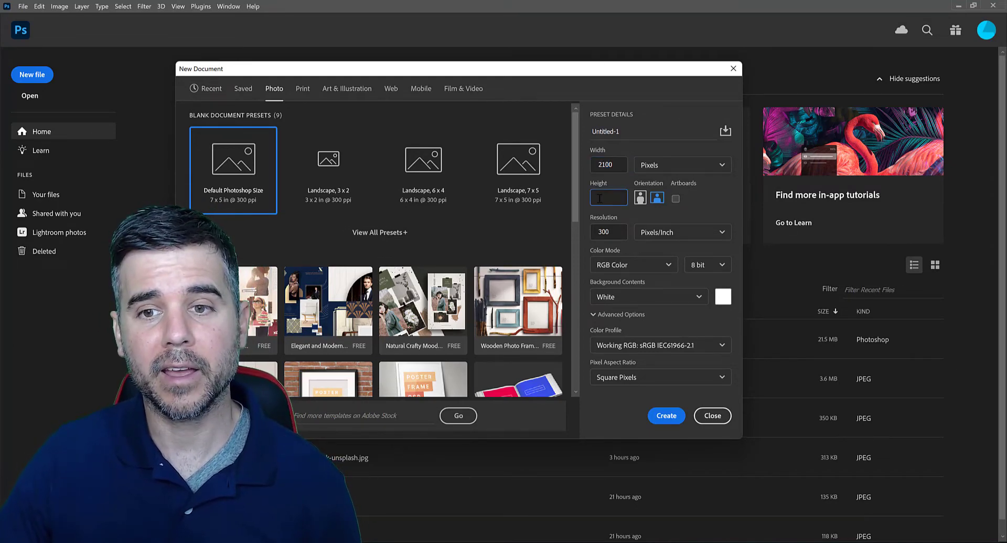
left_click(642, 198)
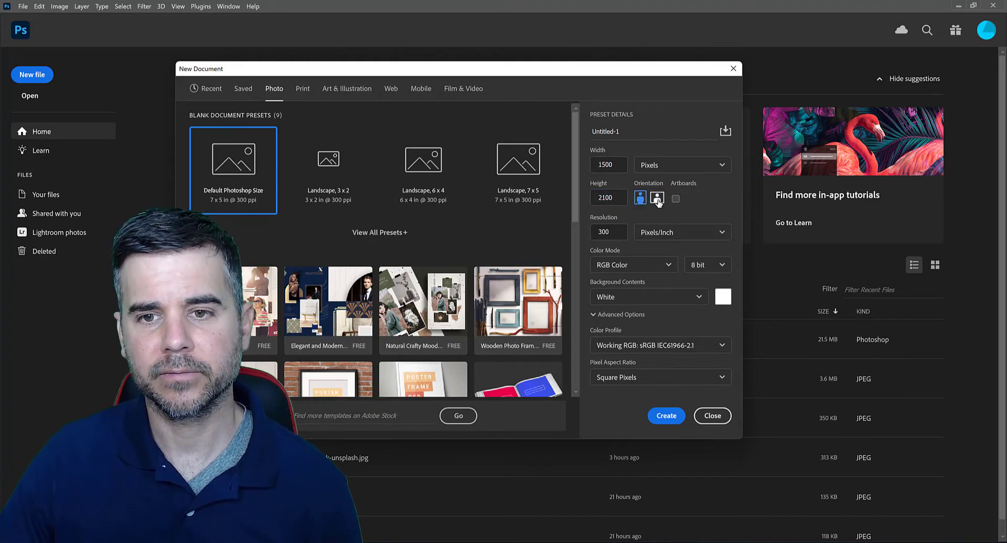
left_click(658, 199)
left_click(641, 199)
left_click(657, 198)
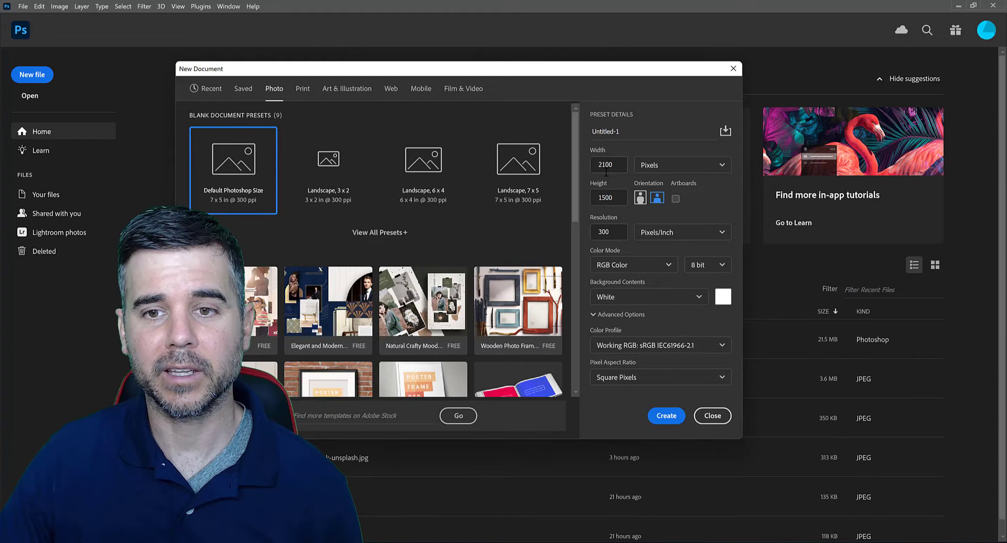
left_click(609, 234)
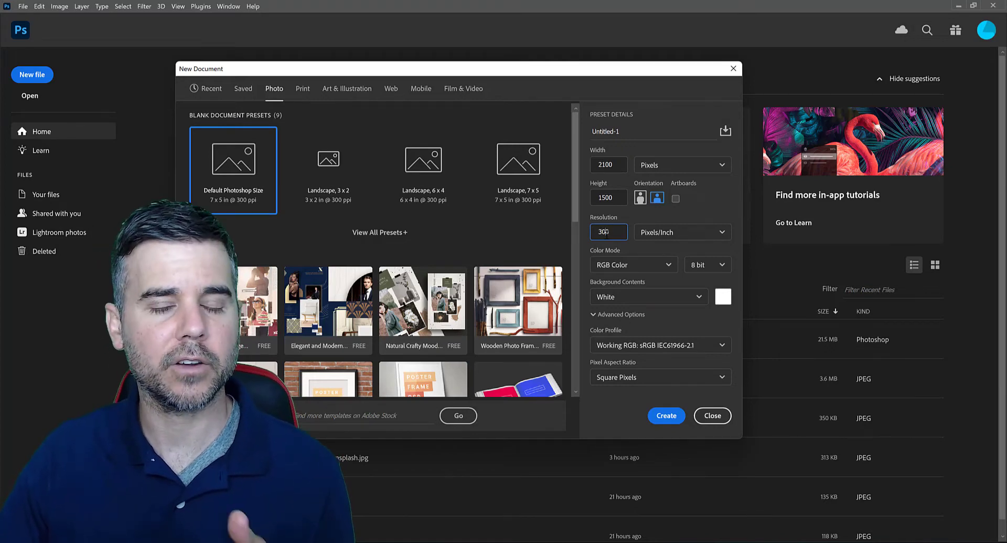
left_click(665, 266)
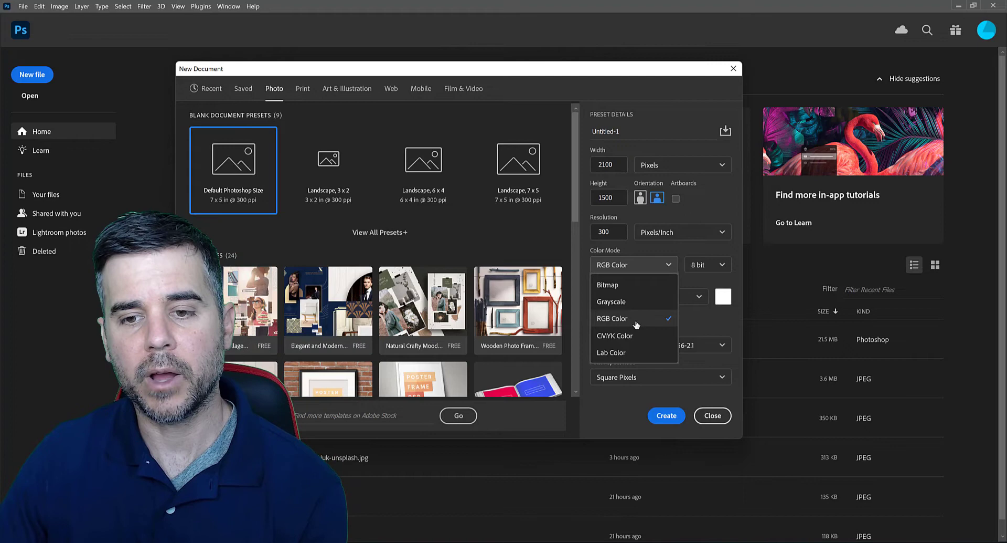
left_click(646, 319)
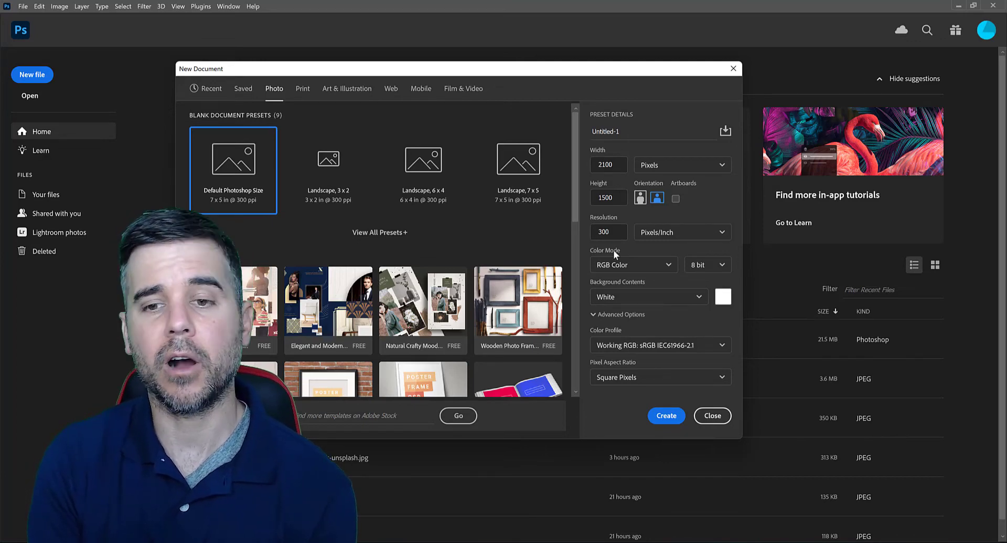
left_click(619, 266)
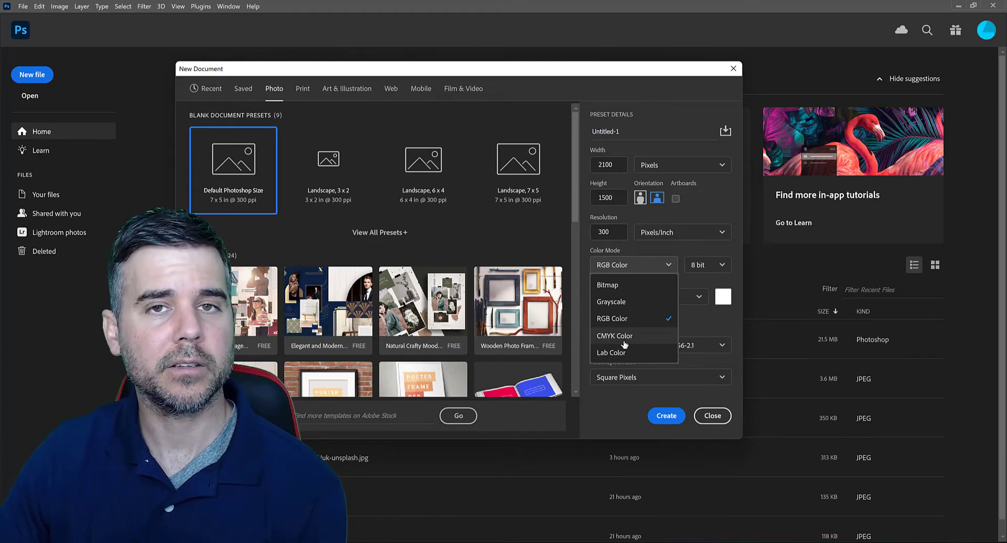
left_click(632, 258)
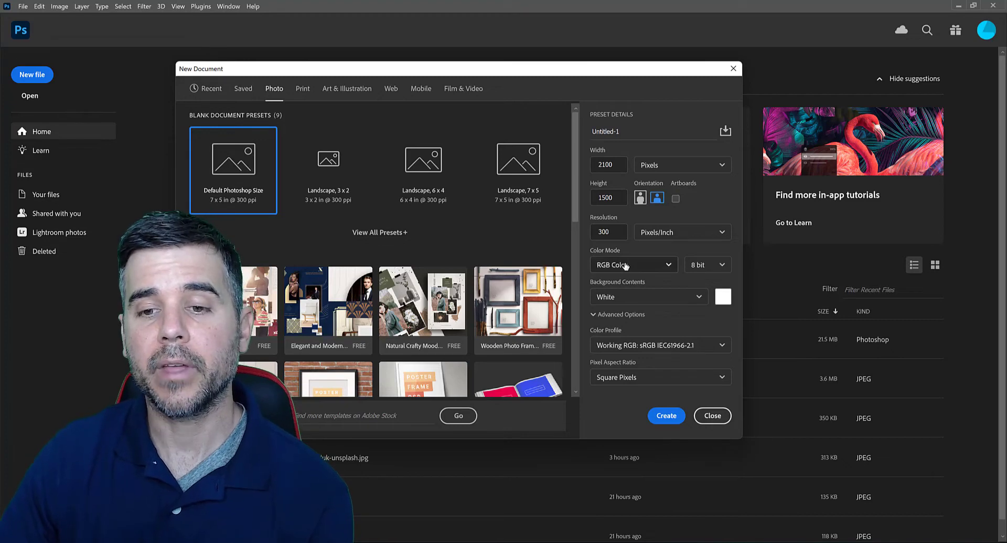
left_click(624, 264)
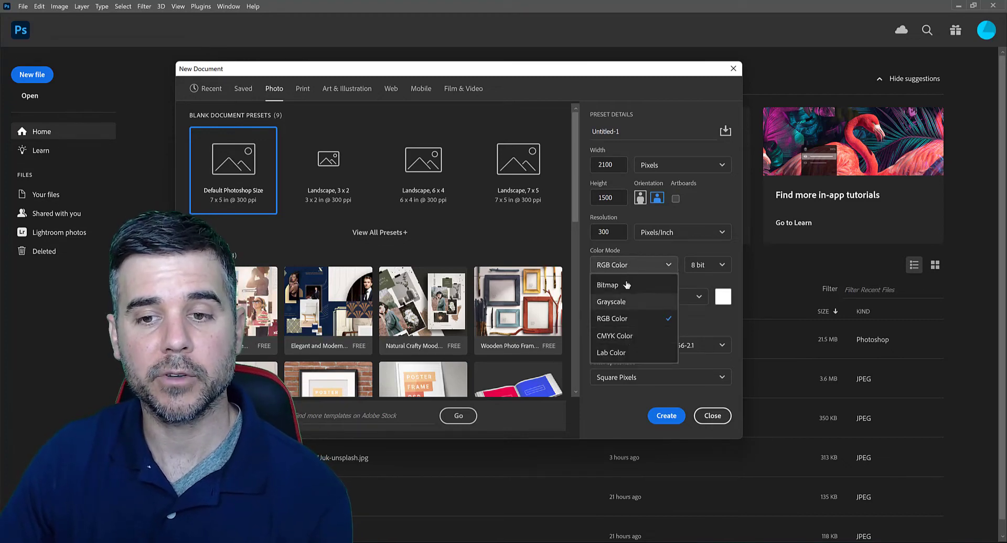
left_click(625, 250)
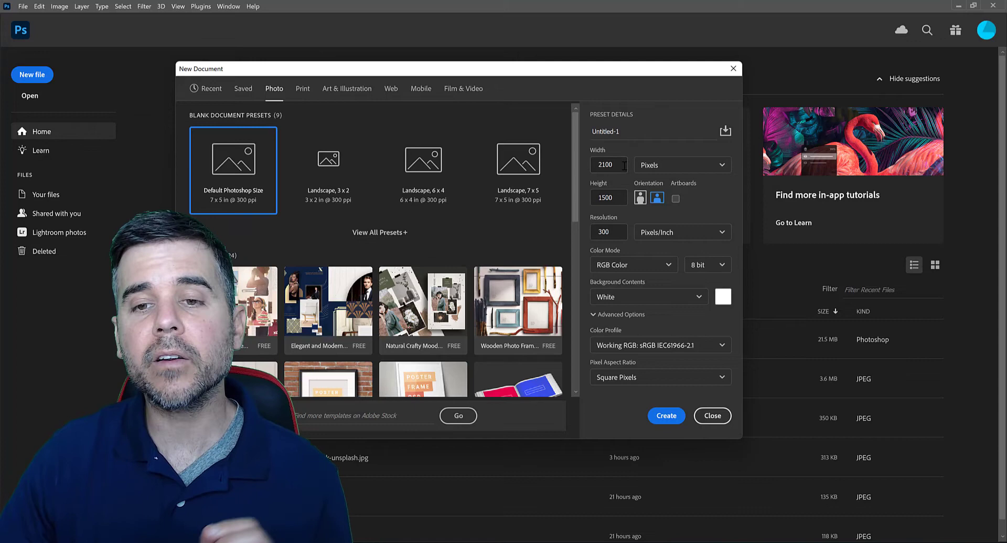
left_click(603, 164)
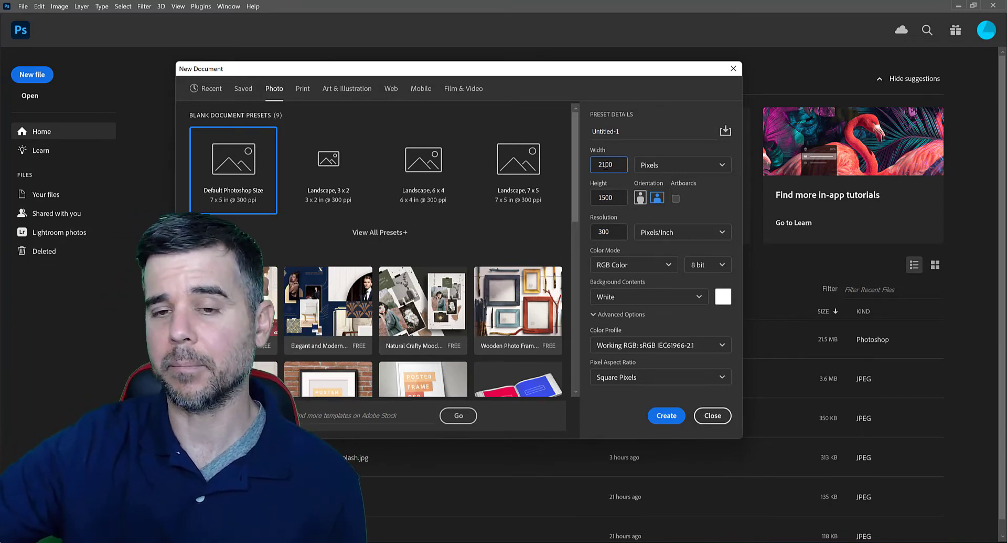
left_click(609, 235)
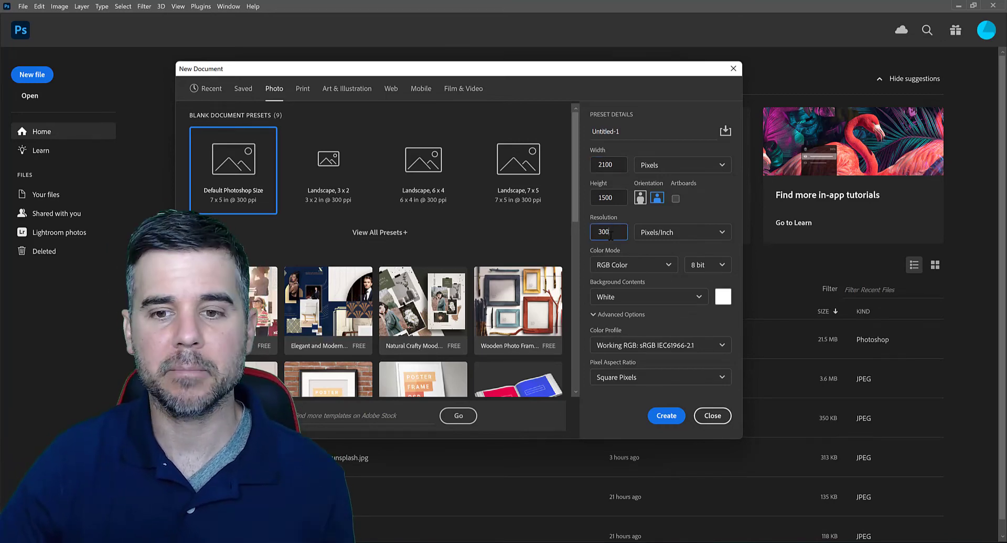
left_click(617, 264)
left_click(608, 251)
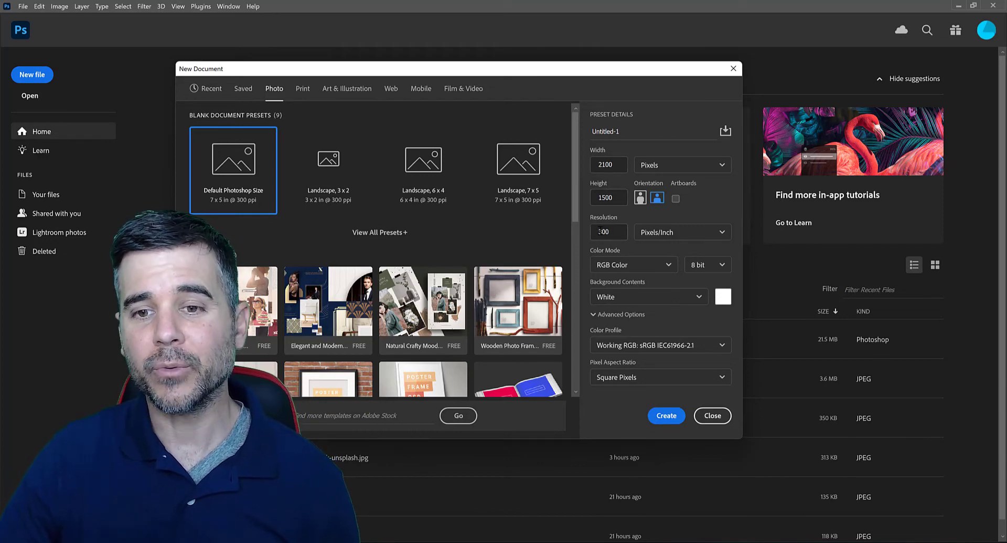
Create the blank 2100×1500 px, 300 ppi document, then open and close the File menu.
left_click(669, 418)
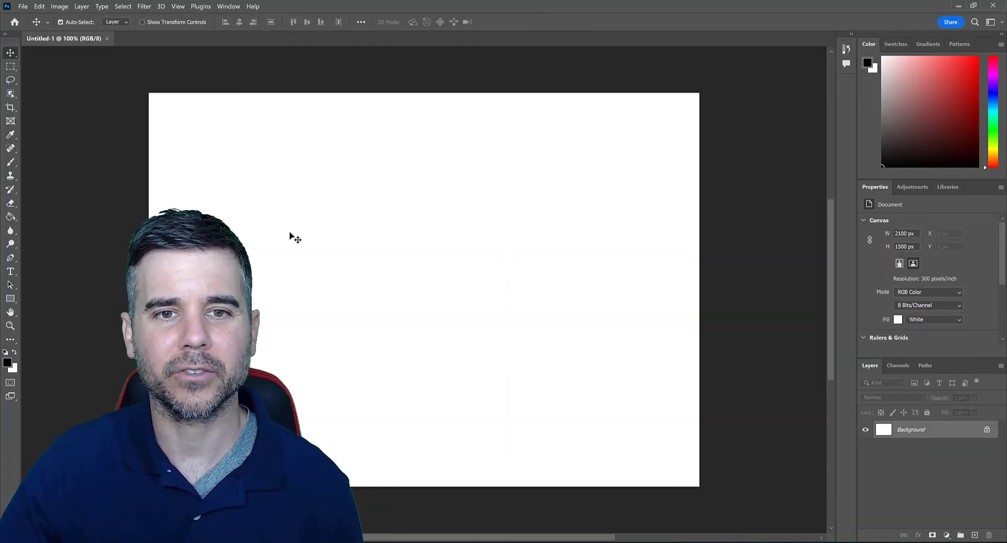
left_click(24, 6)
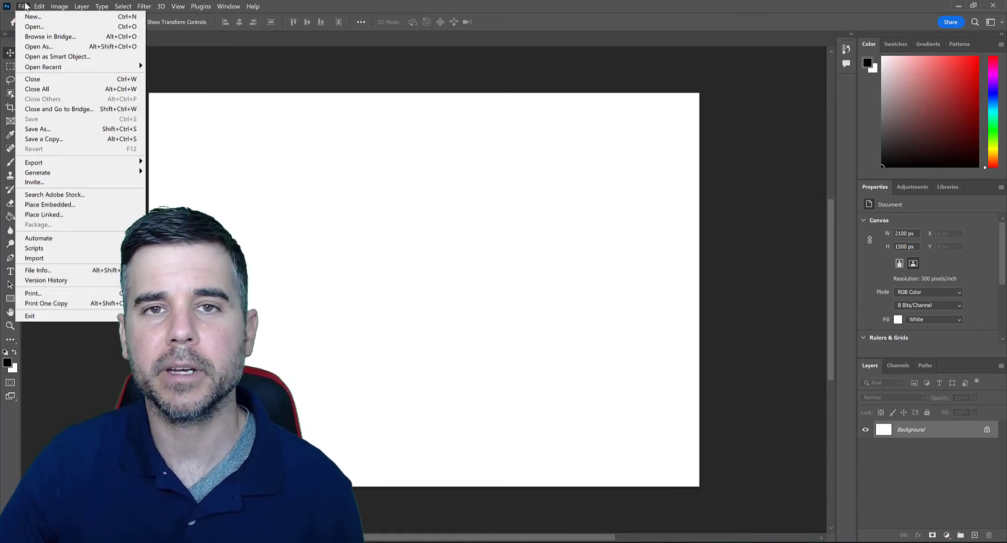
left_click(24, 6)
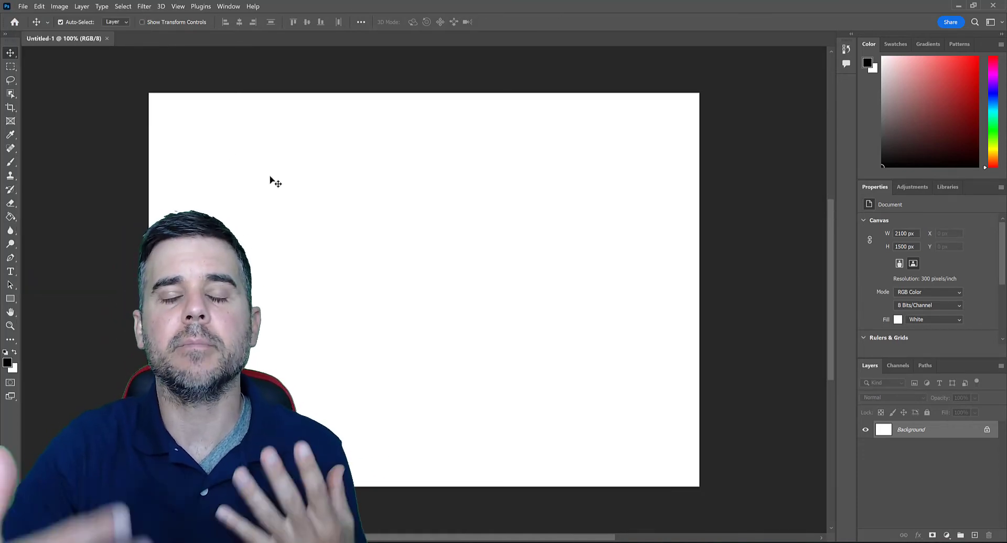